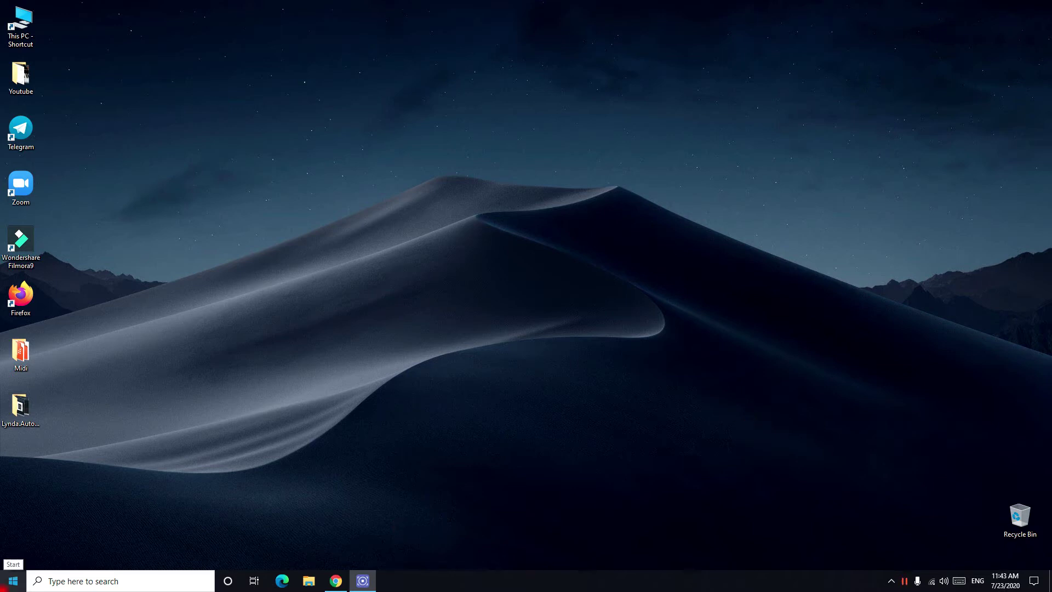
- Open the Start menu, scroll the app list down to the KORG folder and expand it
click(12, 580)
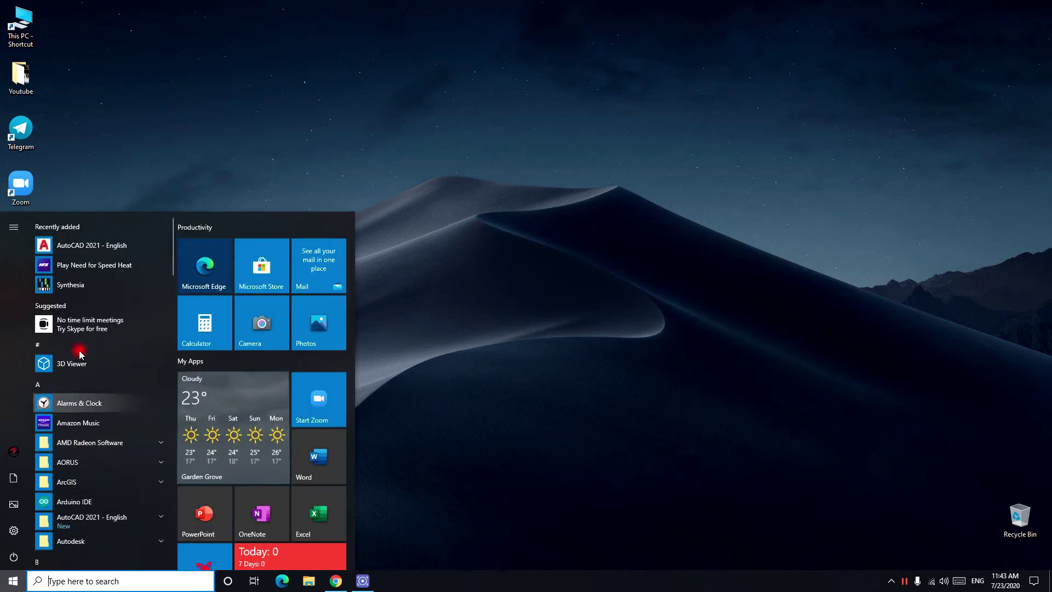
scroll(107, 367, down, 8)
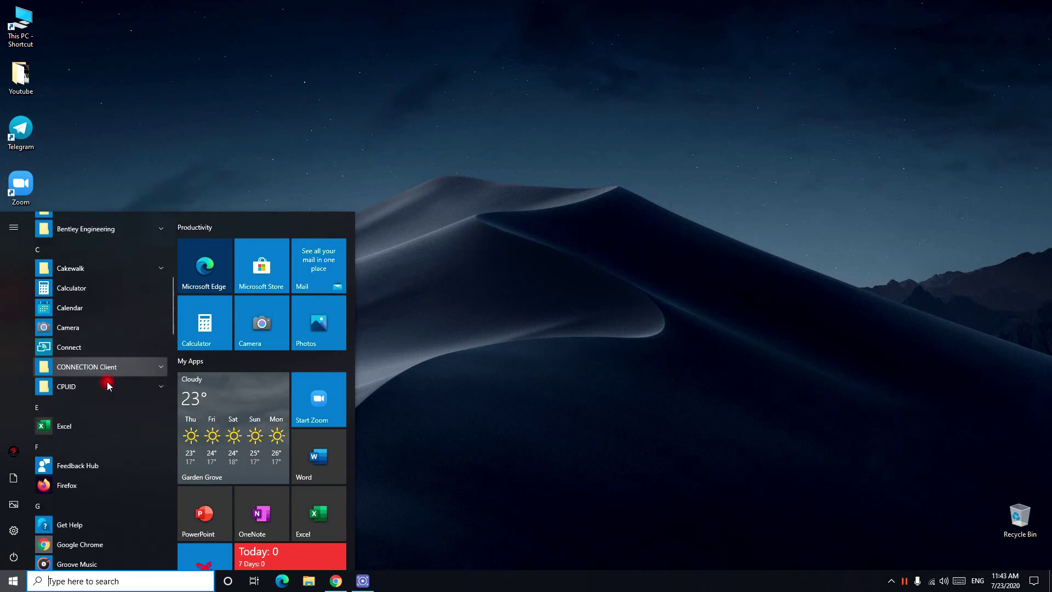
scroll(116, 383, down, 5)
scroll(120, 387, up, 15)
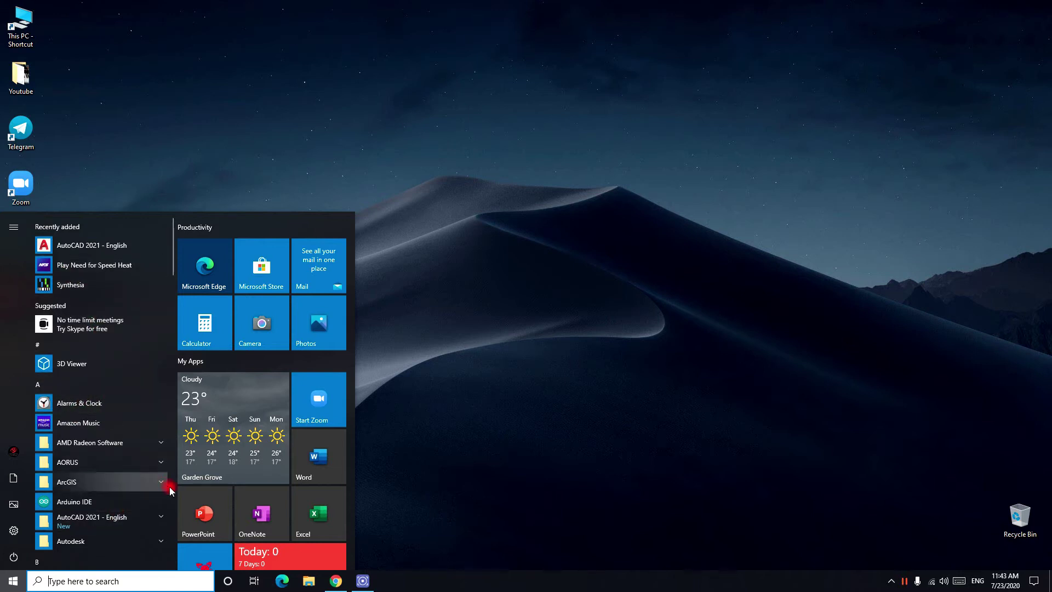
scroll(164, 468, down, 3)
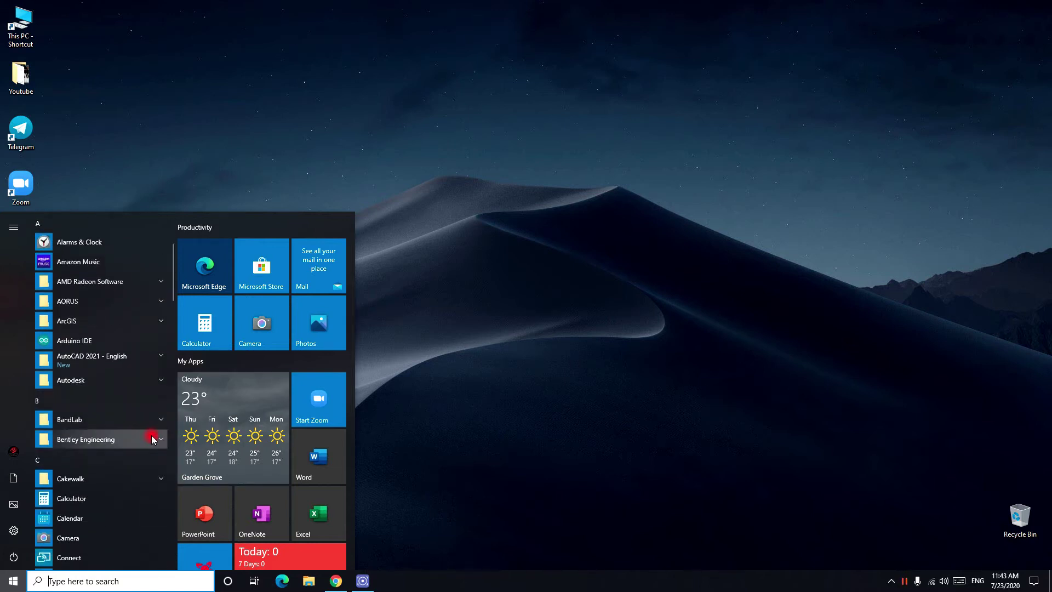
scroll(152, 437, down, 10)
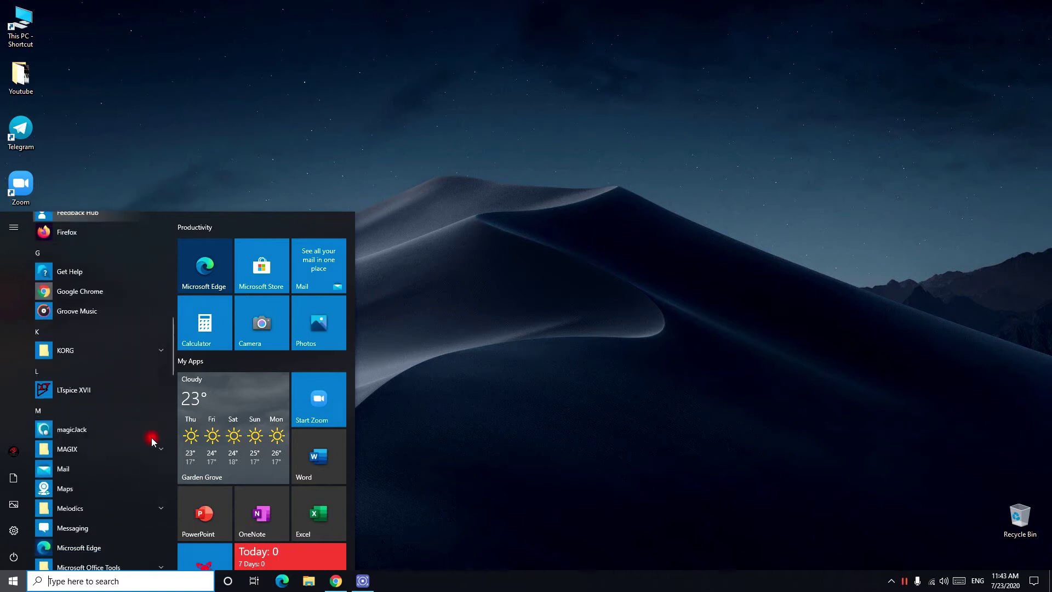
click(120, 335)
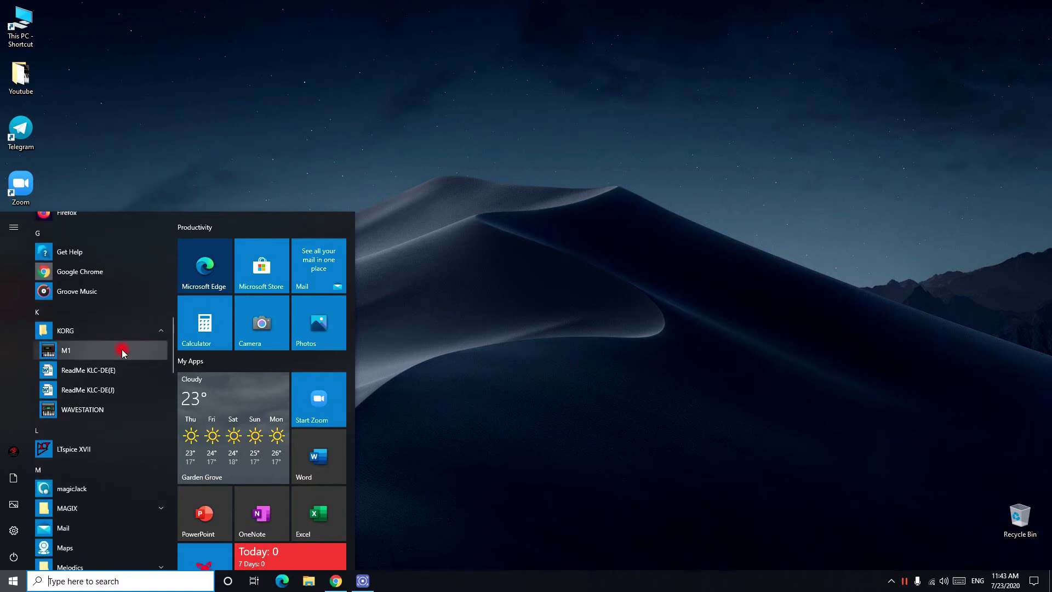
- Launch WAVESTATION from the KORG folder and drag its window toward the desktop centre
click(134, 410)
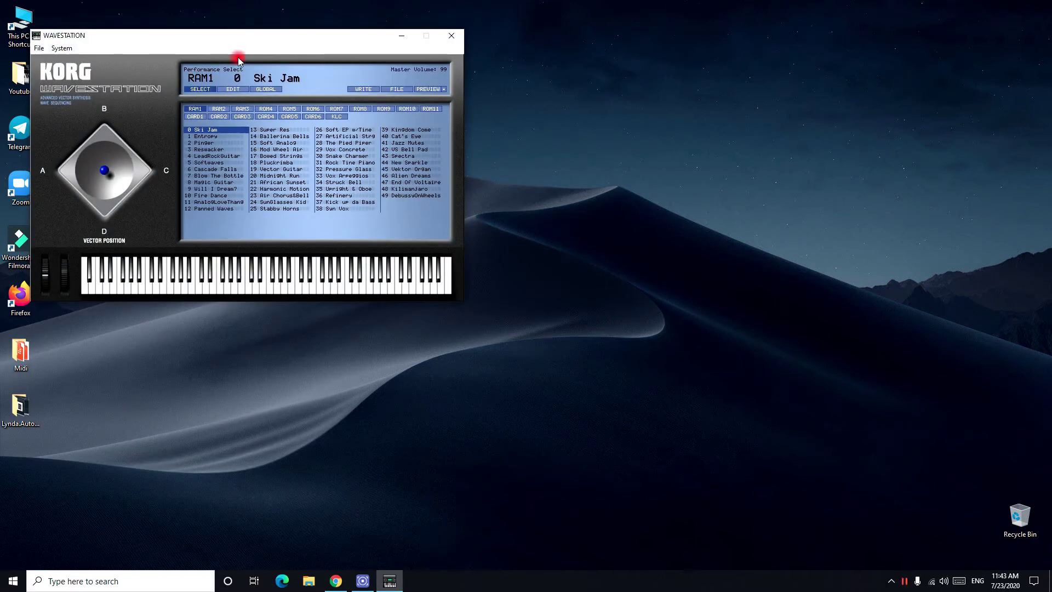
drag(210, 43, 345, 102)
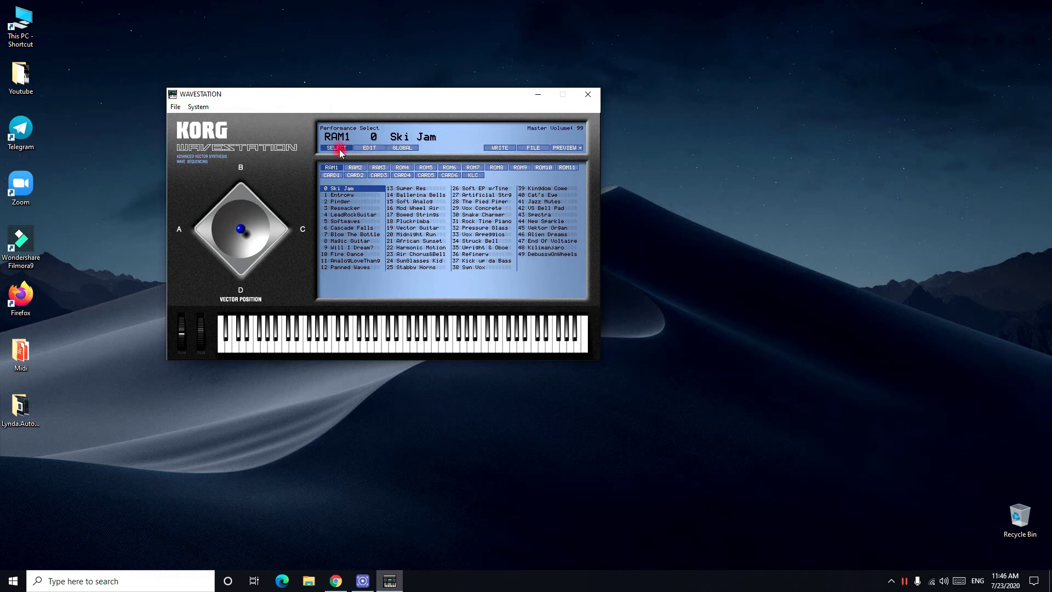
- In System > Preferences, keep DirectSound audio, Realtek speakers output and buffer size 4
click(202, 107)
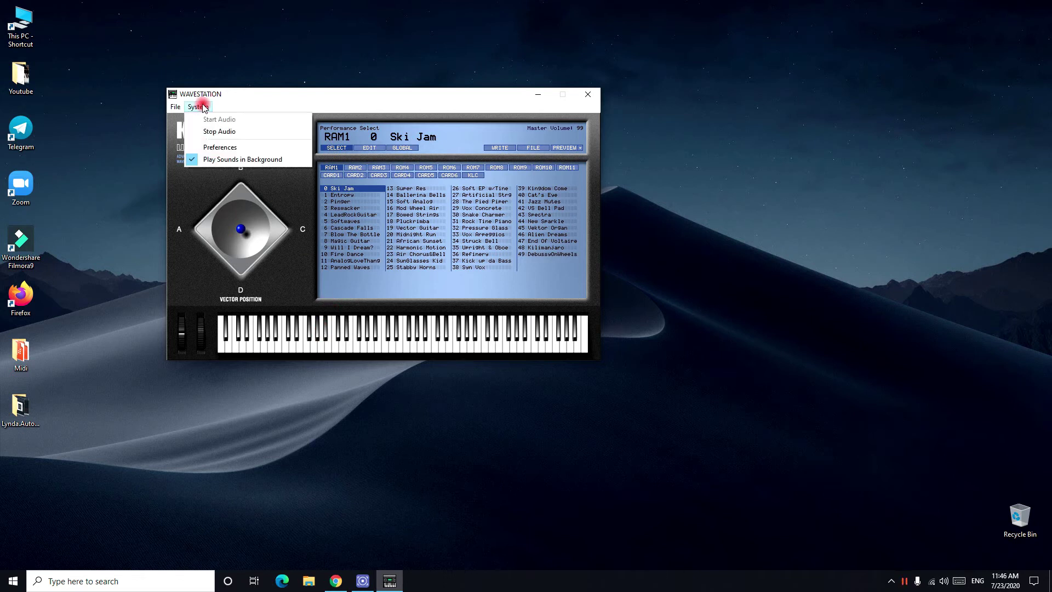
click(231, 148)
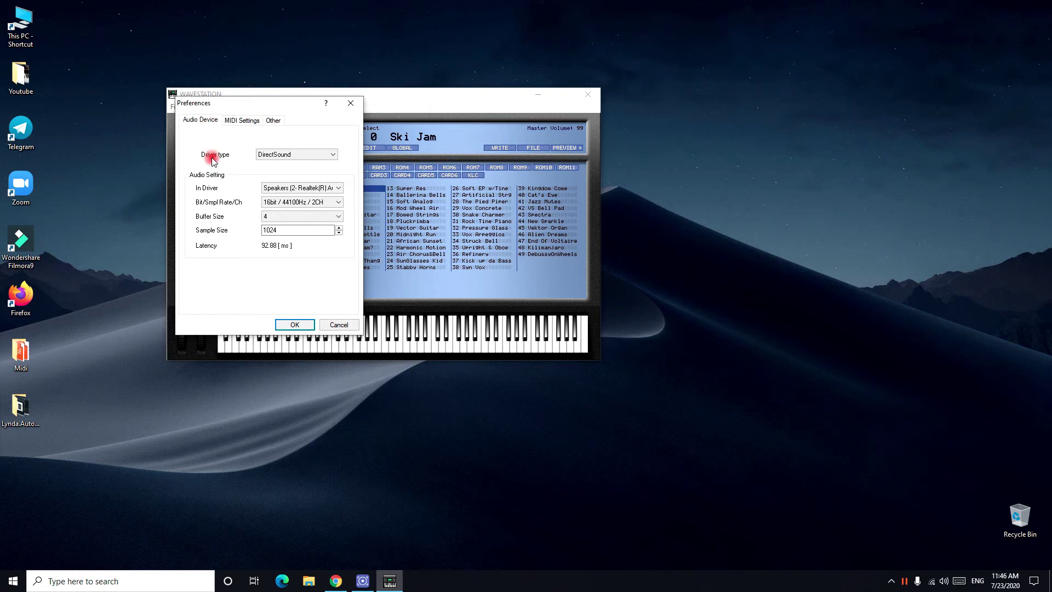
click(262, 154)
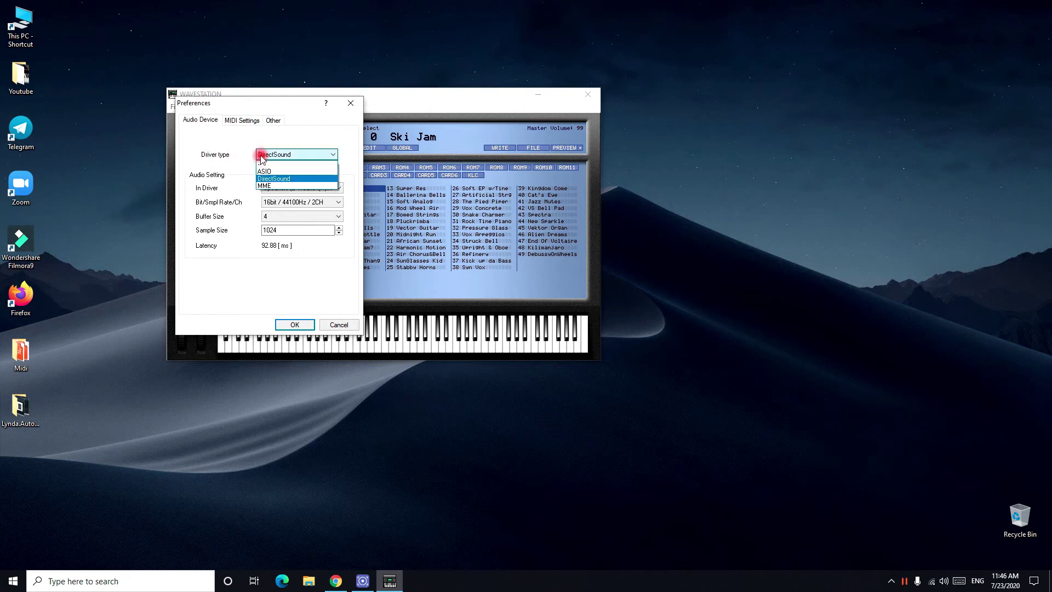
click(265, 155)
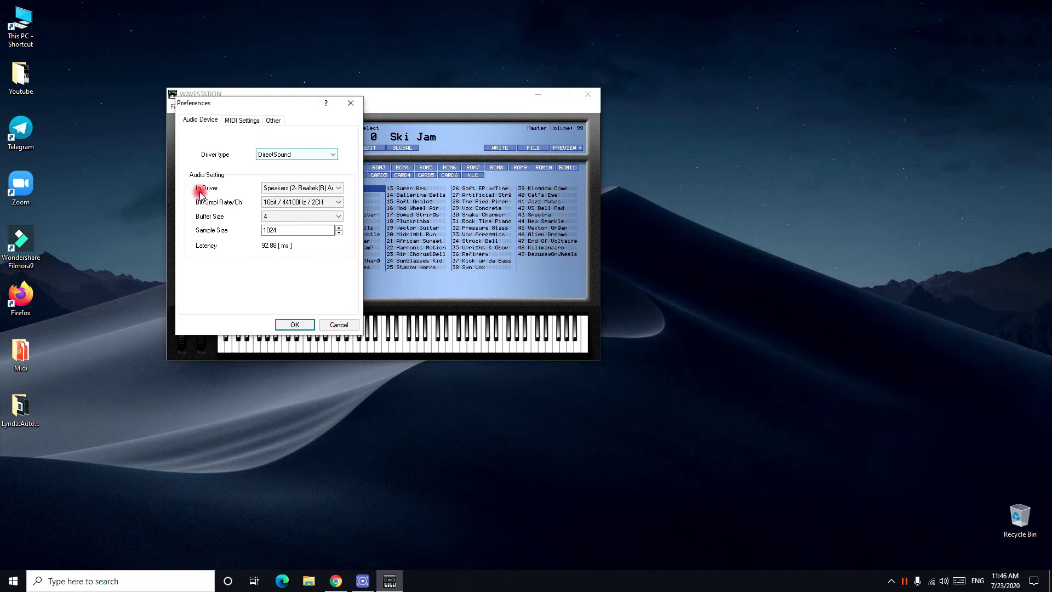
click(278, 189)
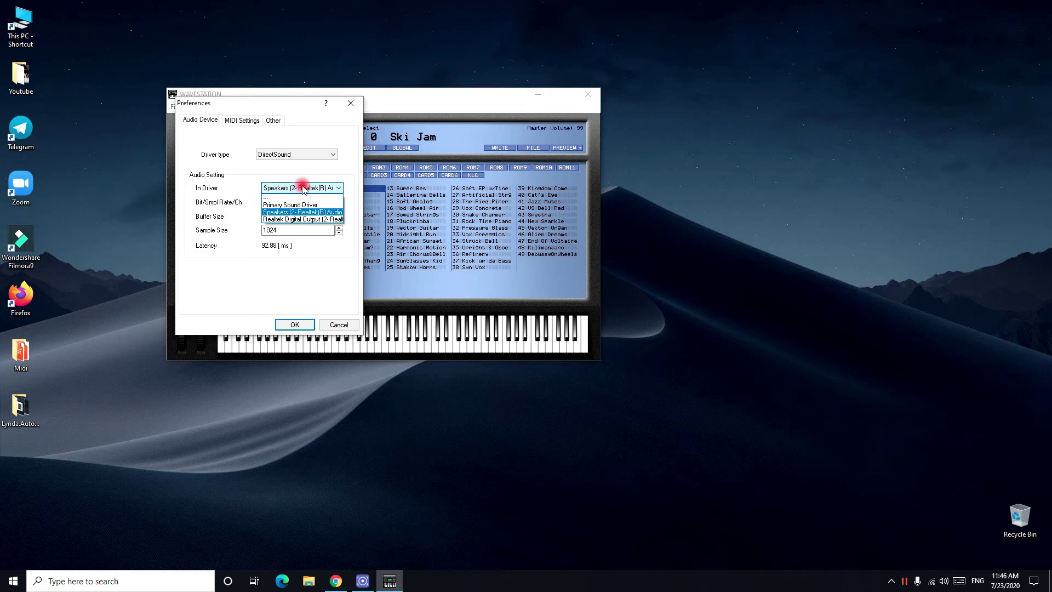
click(302, 188)
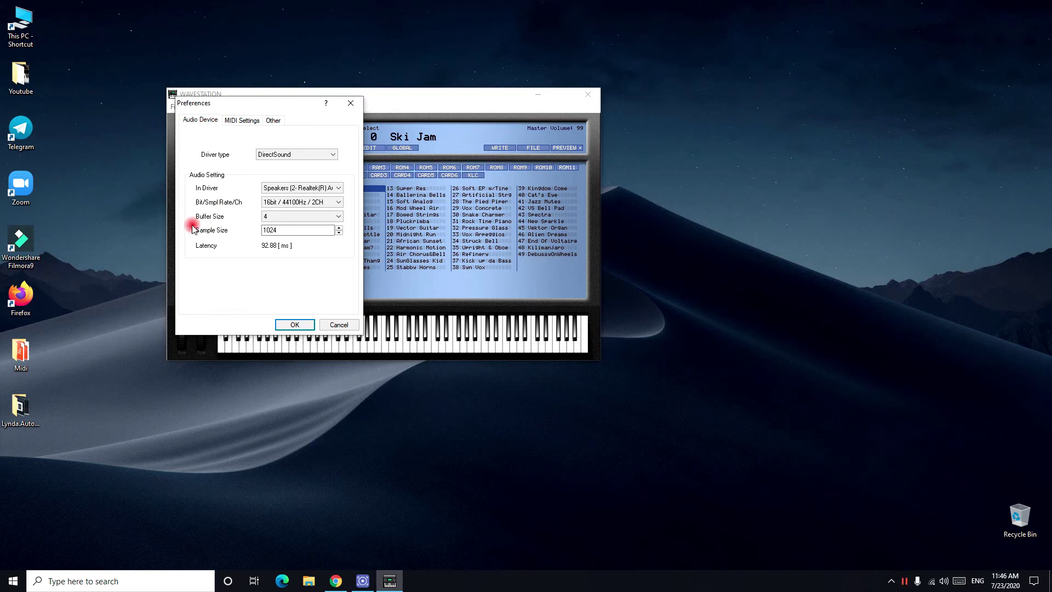
click(322, 216)
click(323, 216)
- On the MIDI Settings page, keep CASIO USB-MIDI as the clock master
click(244, 123)
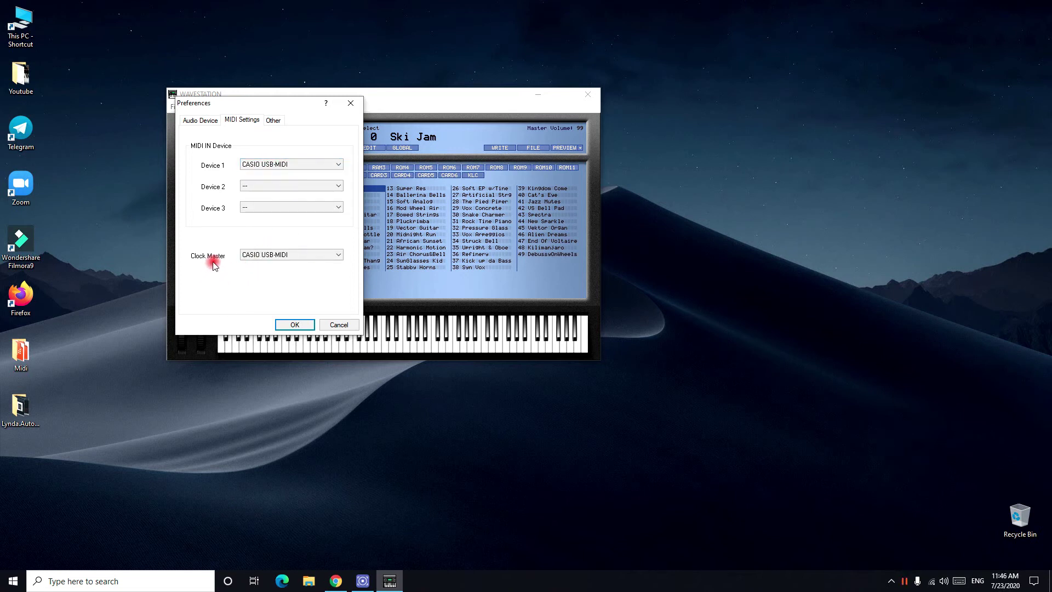
click(290, 256)
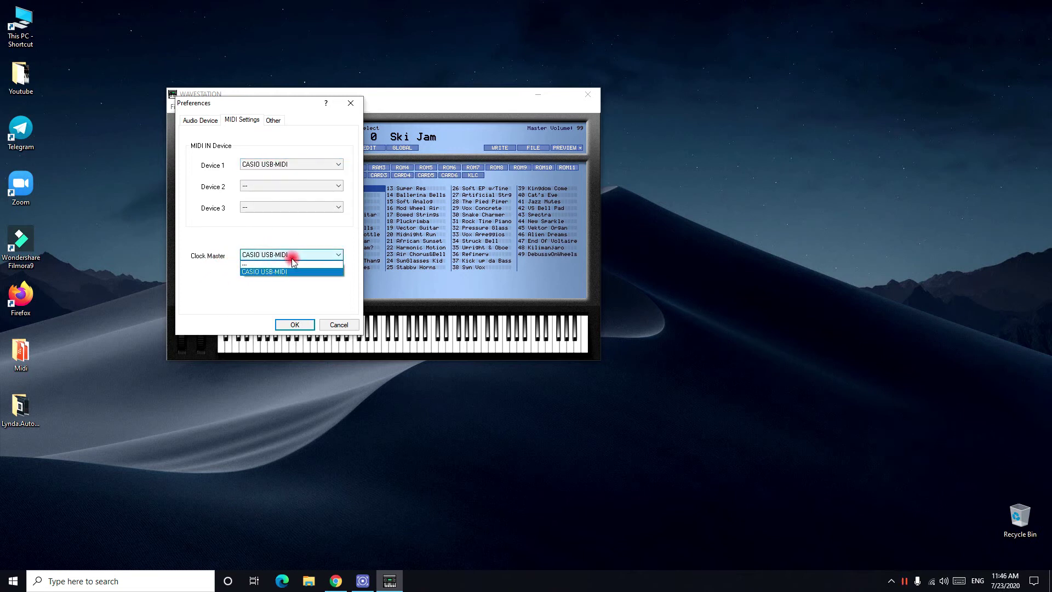
click(291, 255)
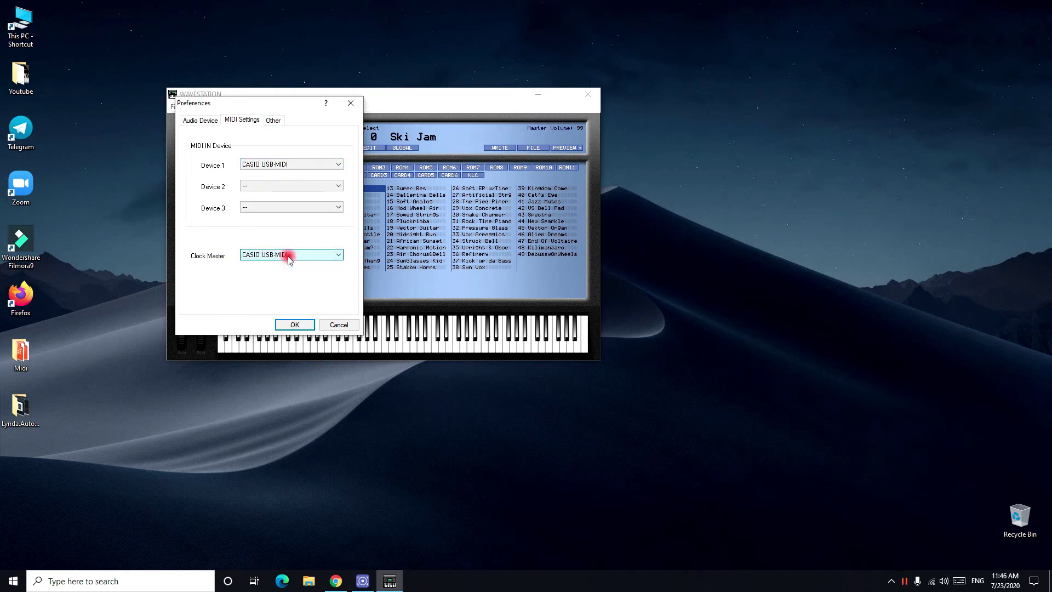
- Apply the preferences, open the load/save options and test bending the pitch up and down
click(292, 324)
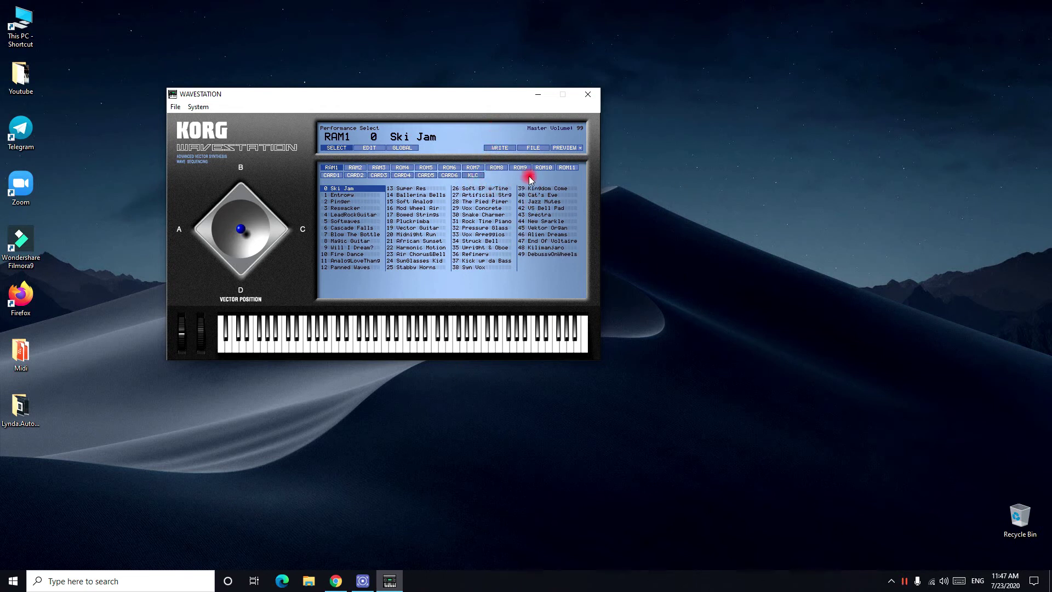
click(530, 149)
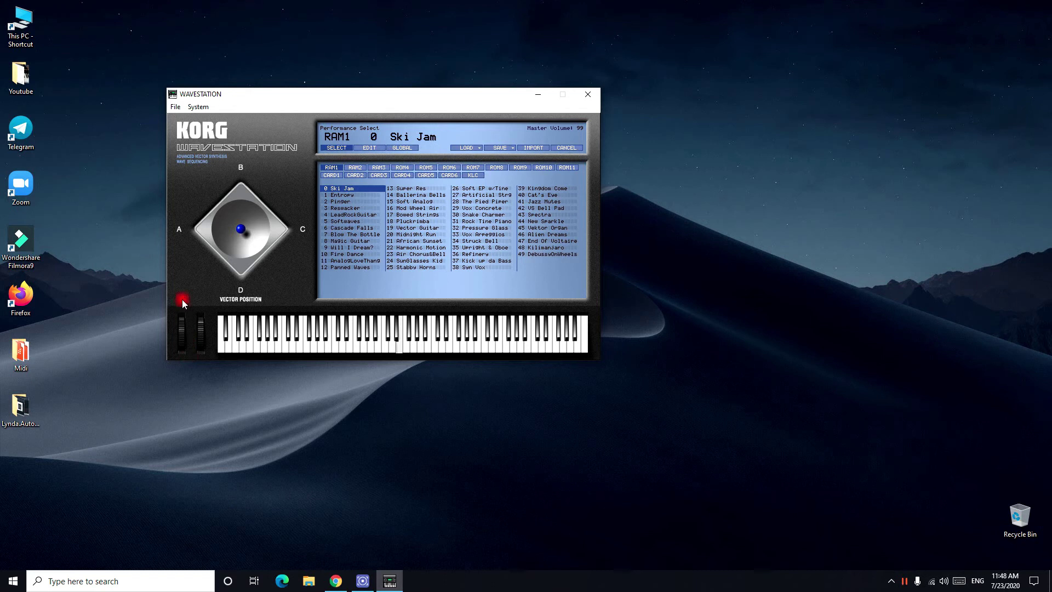
drag(182, 299, 188, 356)
drag(186, 303, 191, 329)
- Audition RAM1 LeadRockGuitar and Jazz Mutes, then load RAM3 performance 17 Gremlins 1
click(328, 214)
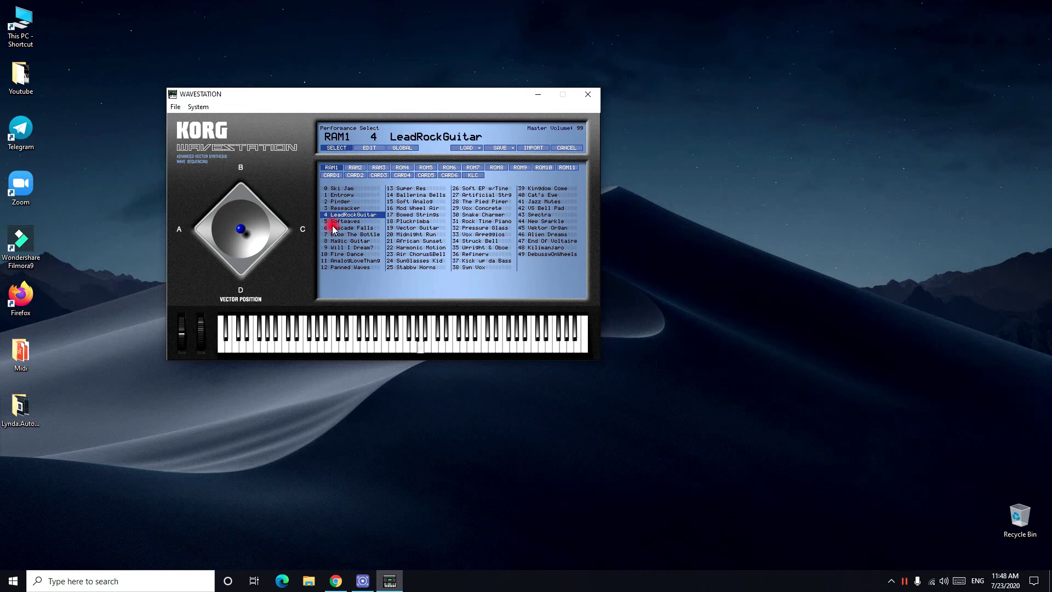
click(528, 203)
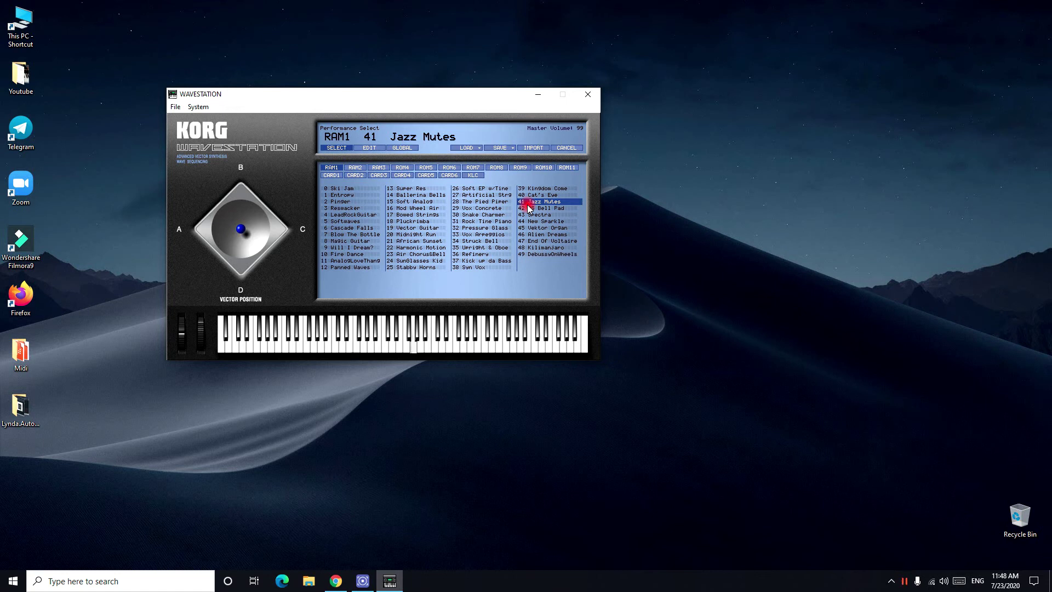
click(379, 167)
click(424, 216)
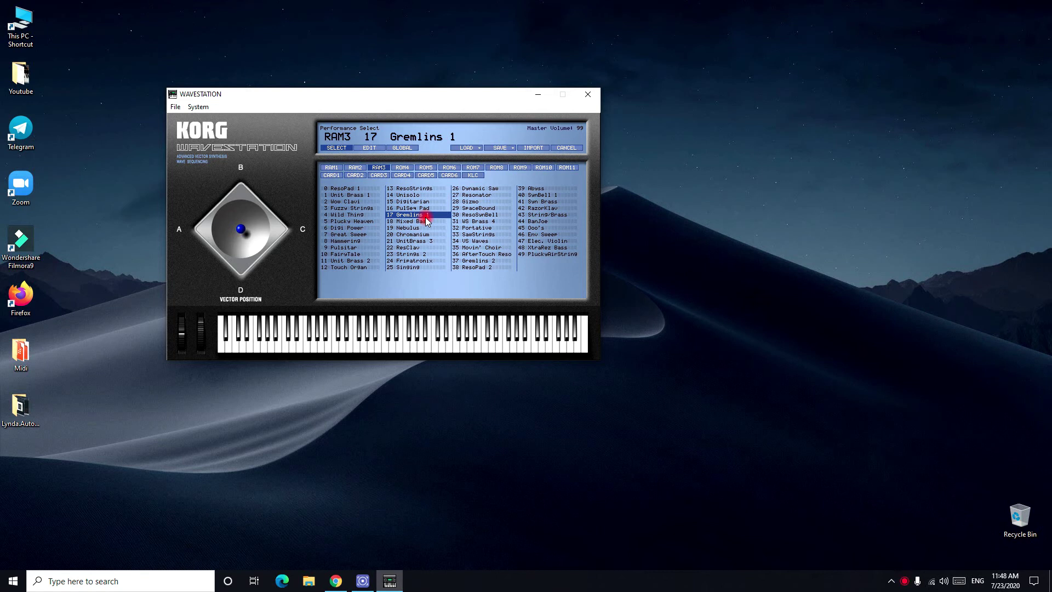
- Try ROM6 19 Elec. Guit3 and KLC 15 Unison Saw Stab, then load KLC 35 Nu Guardians
click(447, 169)
click(431, 230)
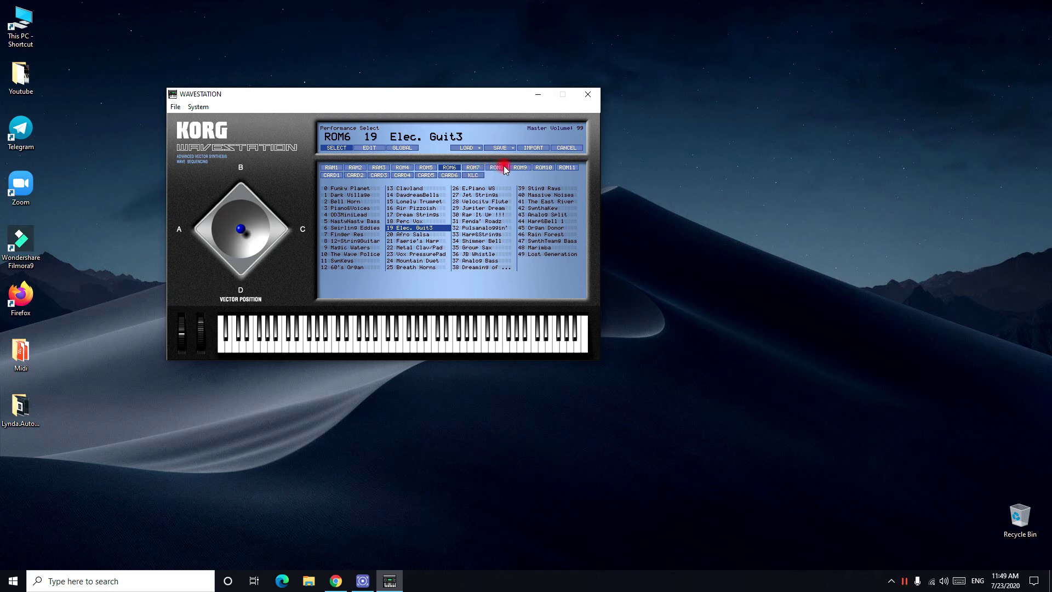
click(467, 177)
click(447, 202)
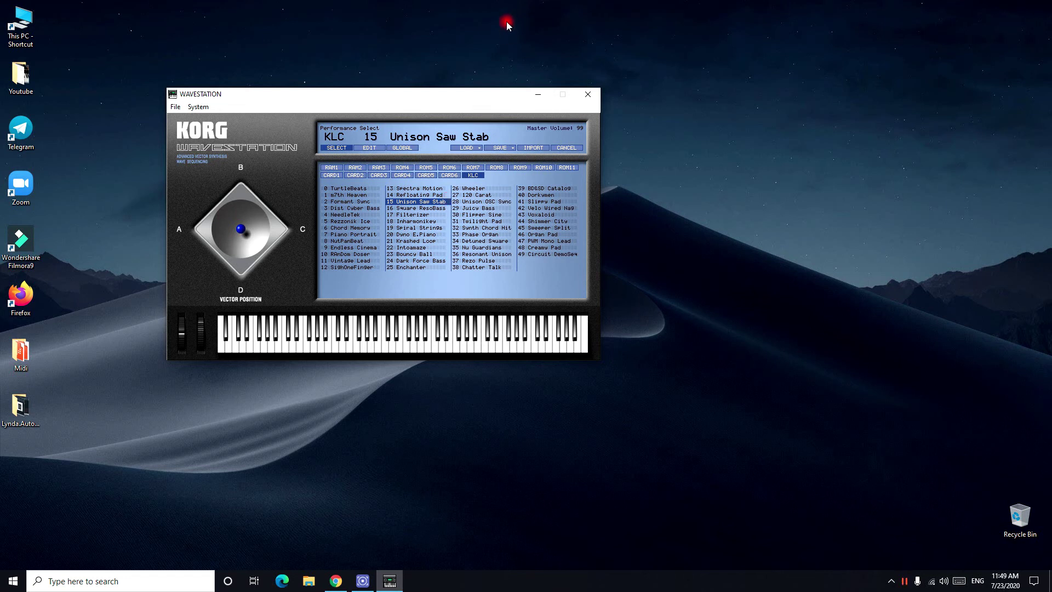
click(473, 248)
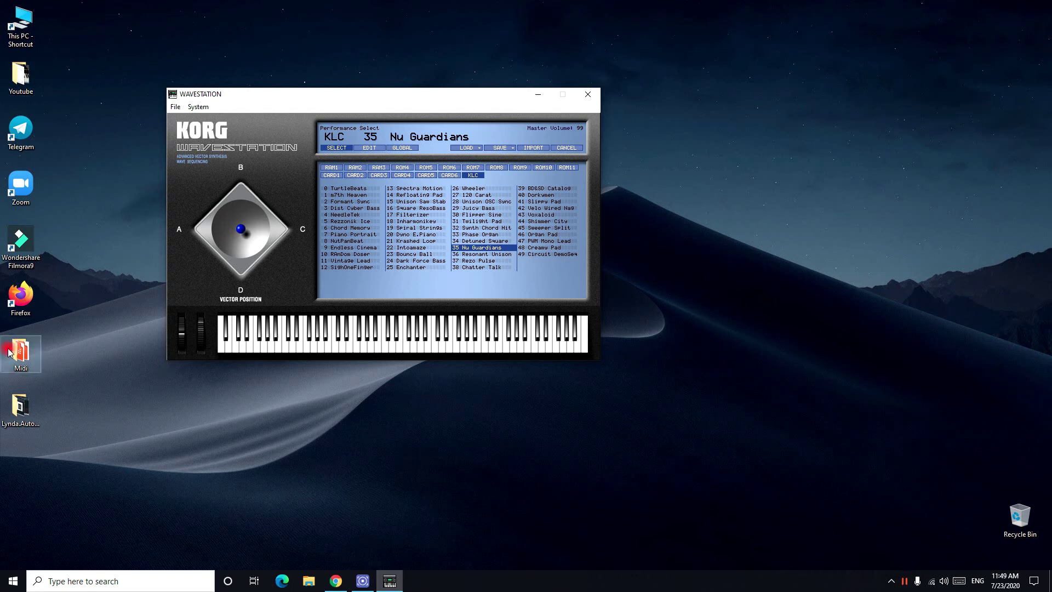
- Open the Start menu, scroll to the KORG folder and launch M1
click(15, 581)
scroll(103, 462, down, 10)
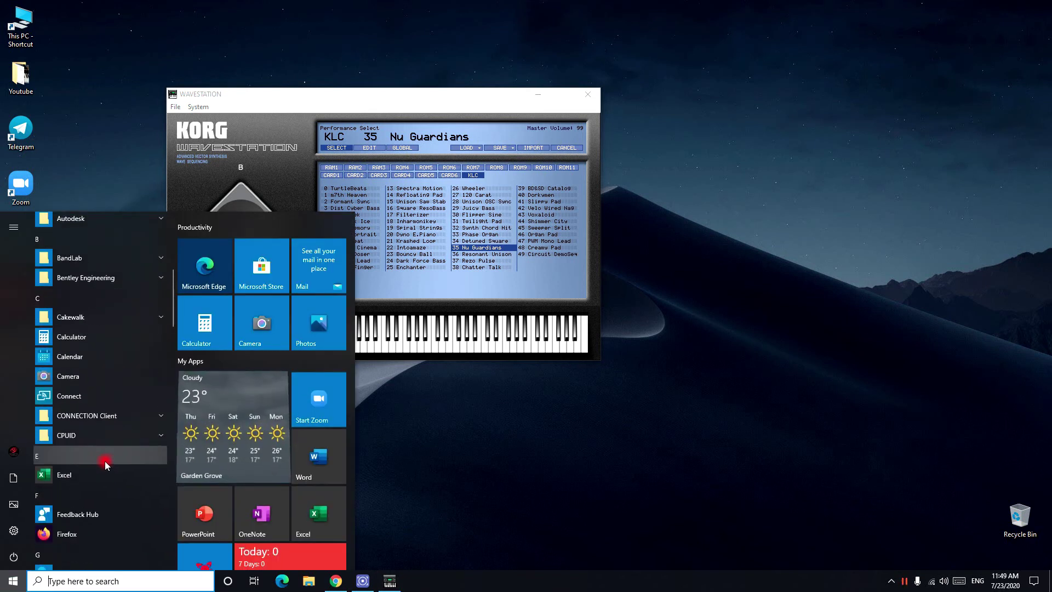
scroll(108, 460, down, 12)
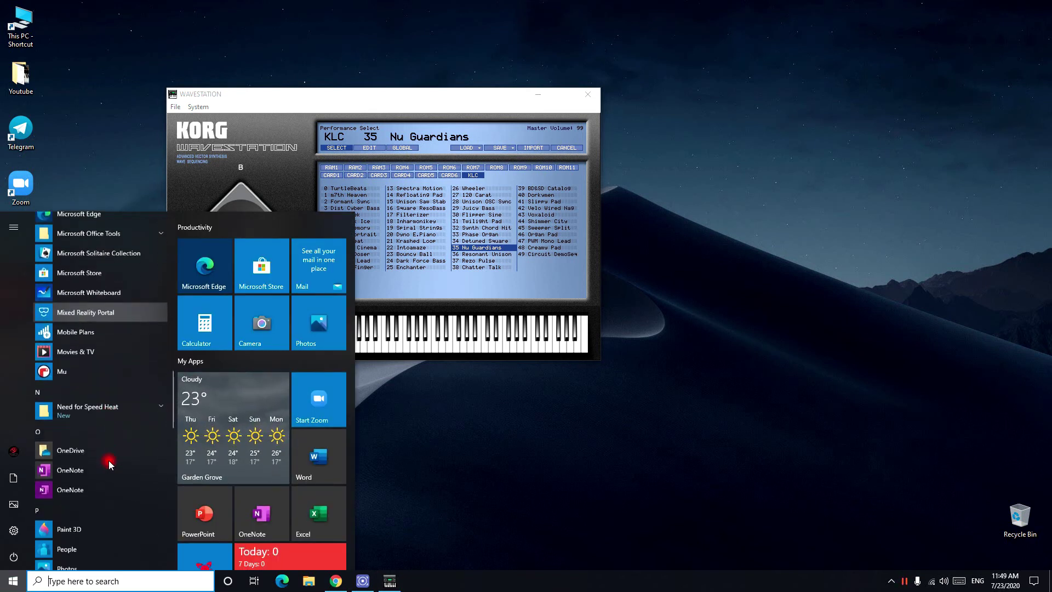
scroll(108, 458, down, 10)
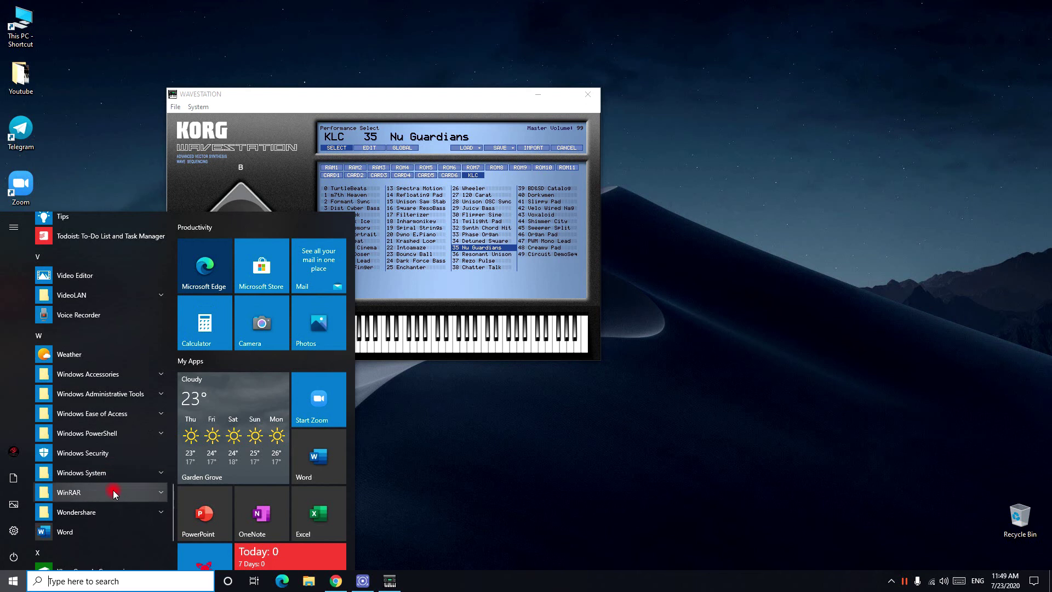
scroll(116, 513, up, 12)
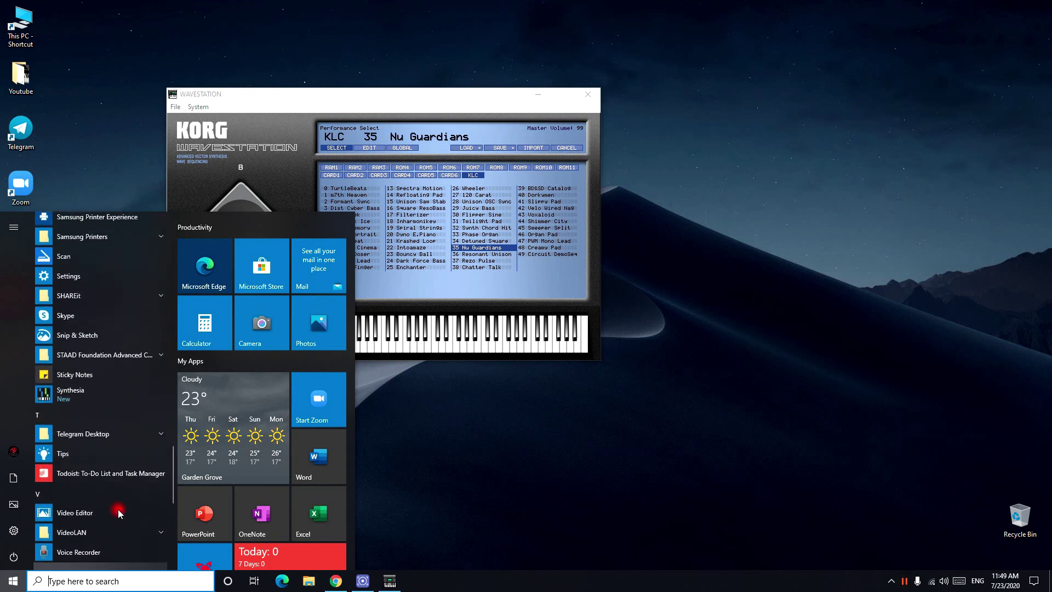
scroll(123, 495, up, 10)
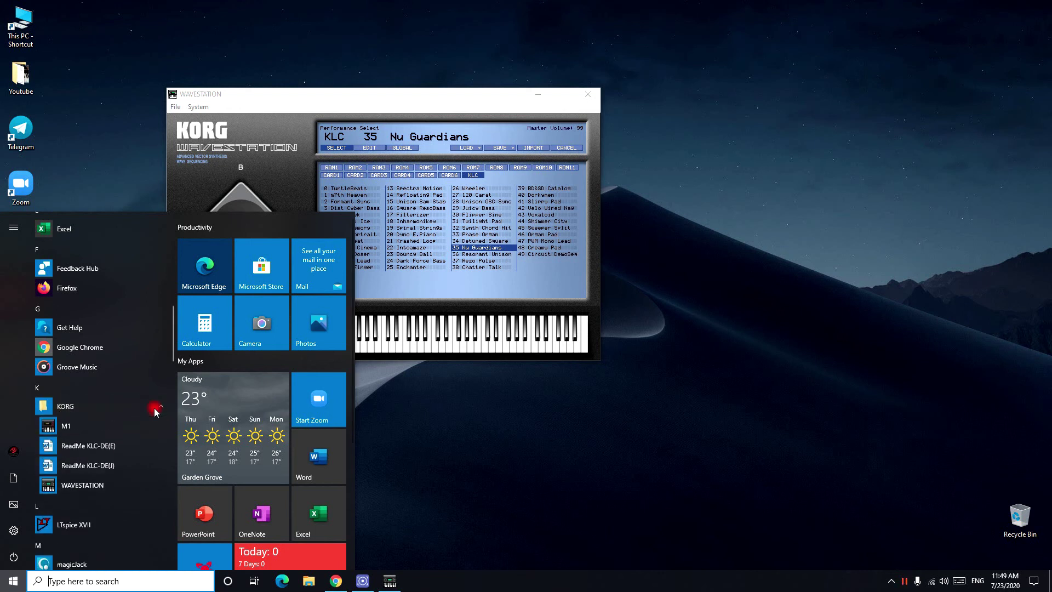
click(137, 427)
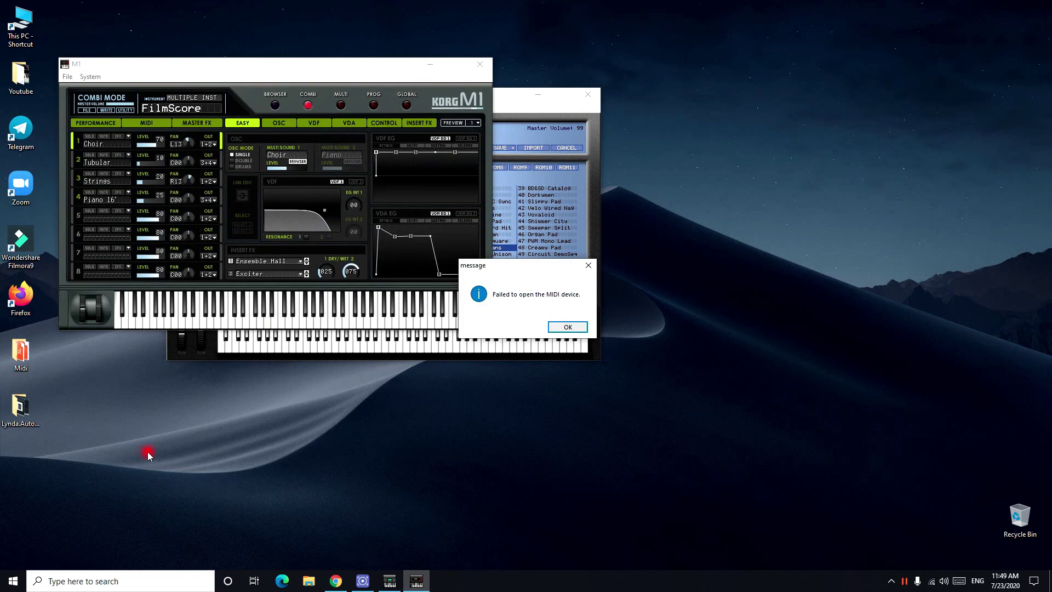
- Dismiss the failed MIDI device message and close the Wavestation window
click(565, 326)
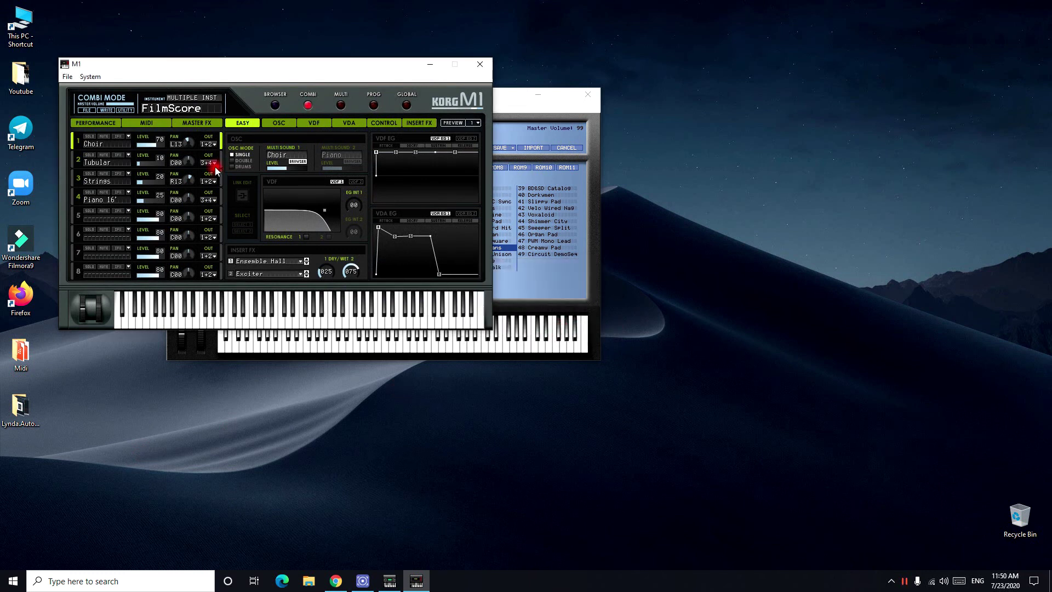
click(74, 76)
click(587, 94)
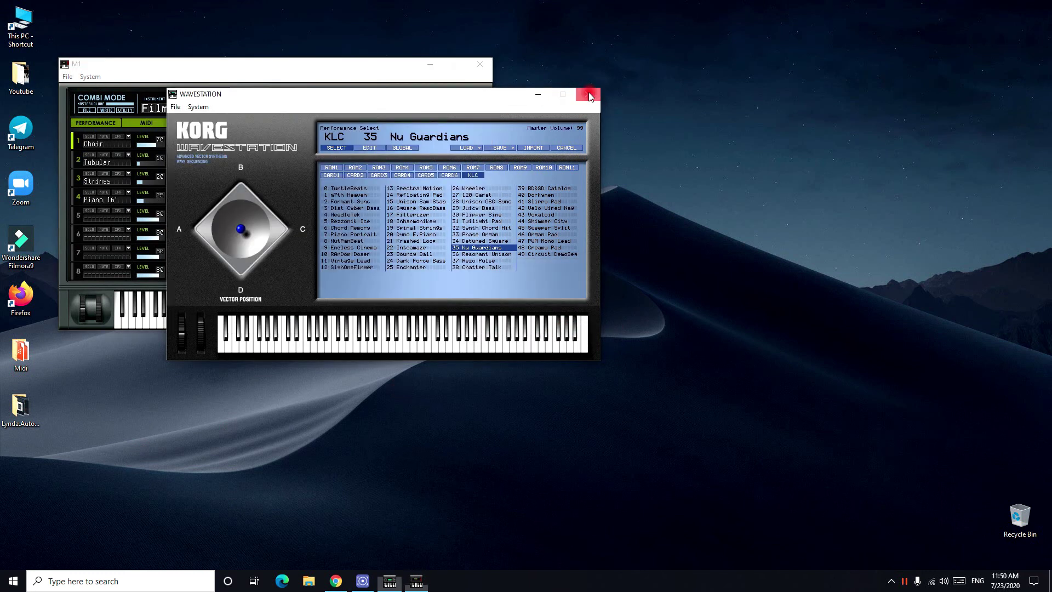
- In M1 Preferences, confirm CASIO USB-MIDI as MIDI input Device 1 and play test notes
click(96, 76)
click(116, 117)
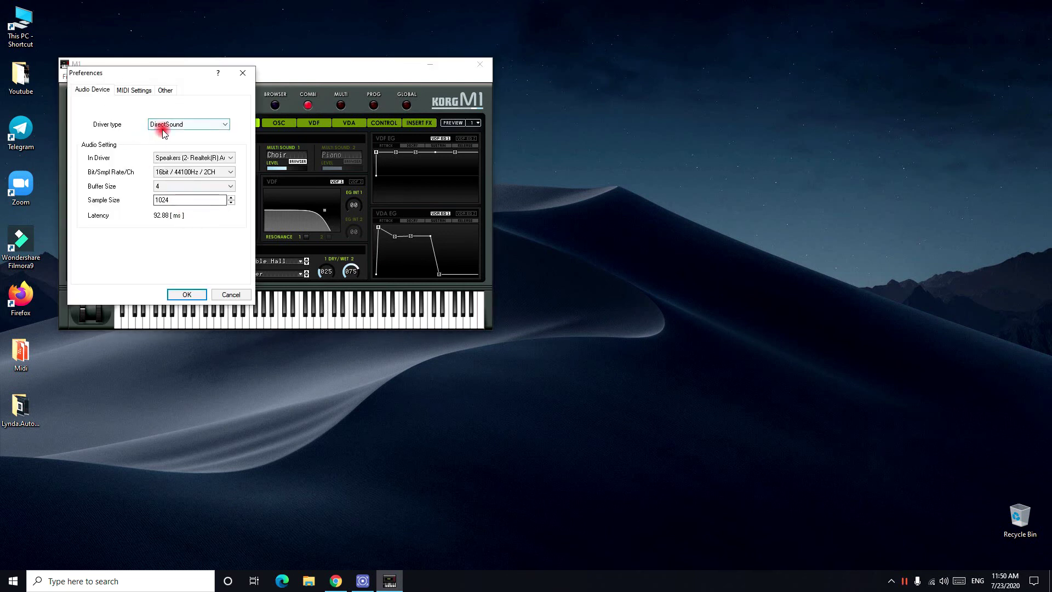
click(122, 90)
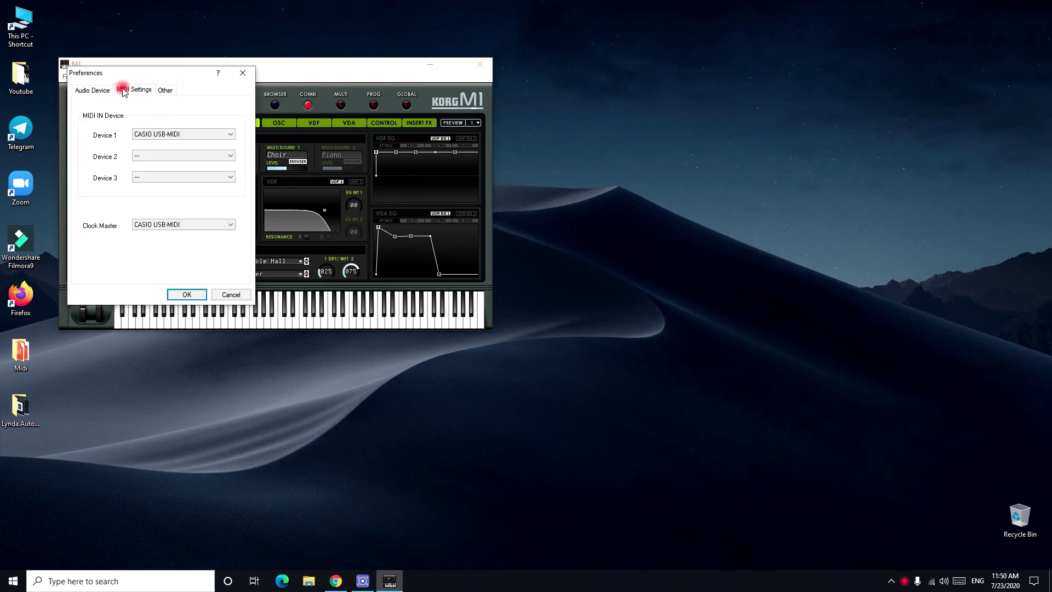
click(193, 293)
click(236, 319)
click(237, 317)
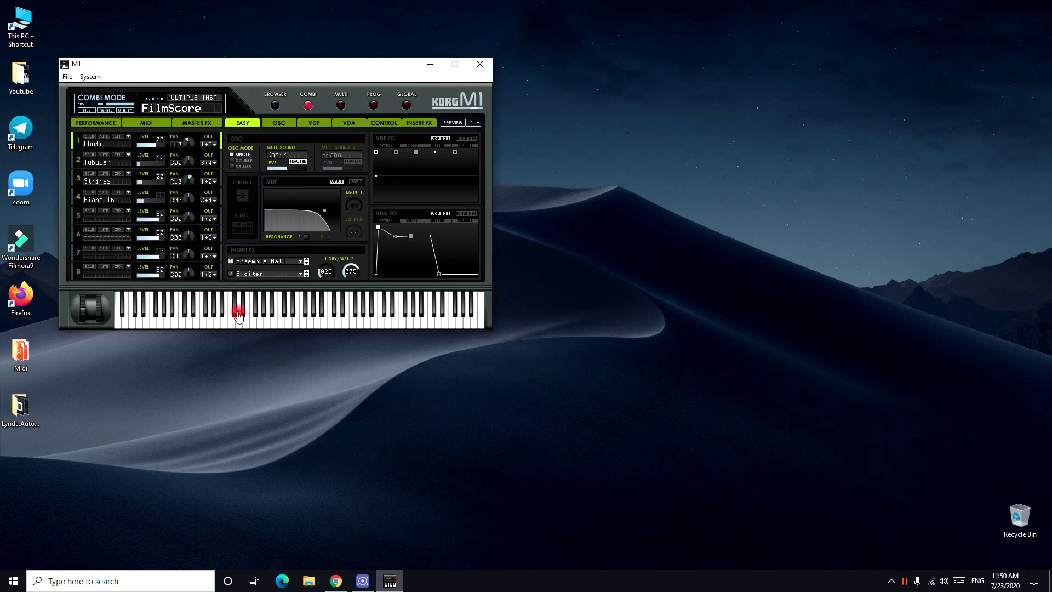
- Play a note, review the FilmScore combi's MIDI key and velocity zones, then return to Performance
click(216, 288)
key(shift+F12)
click(160, 124)
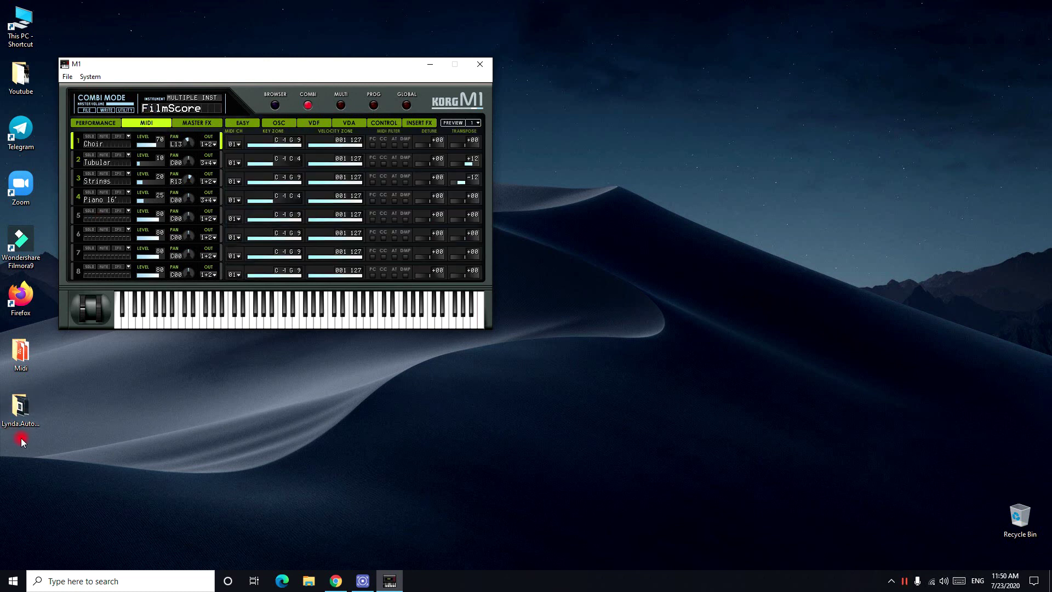
click(96, 123)
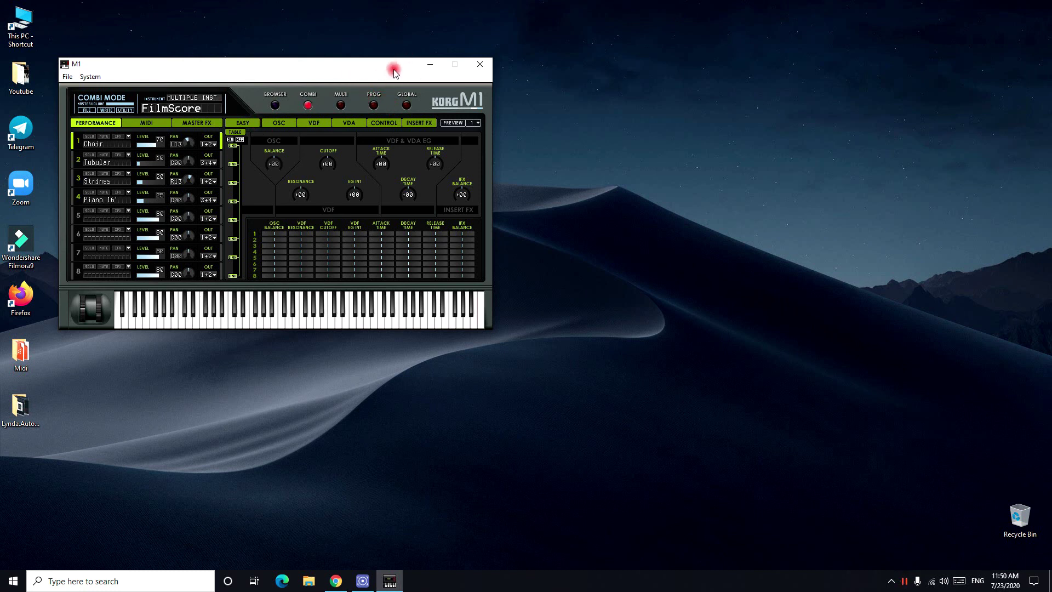
- Drag the M1 window by its title bar to the centre, FilmScore still on Performance
drag(393, 65, 582, 135)
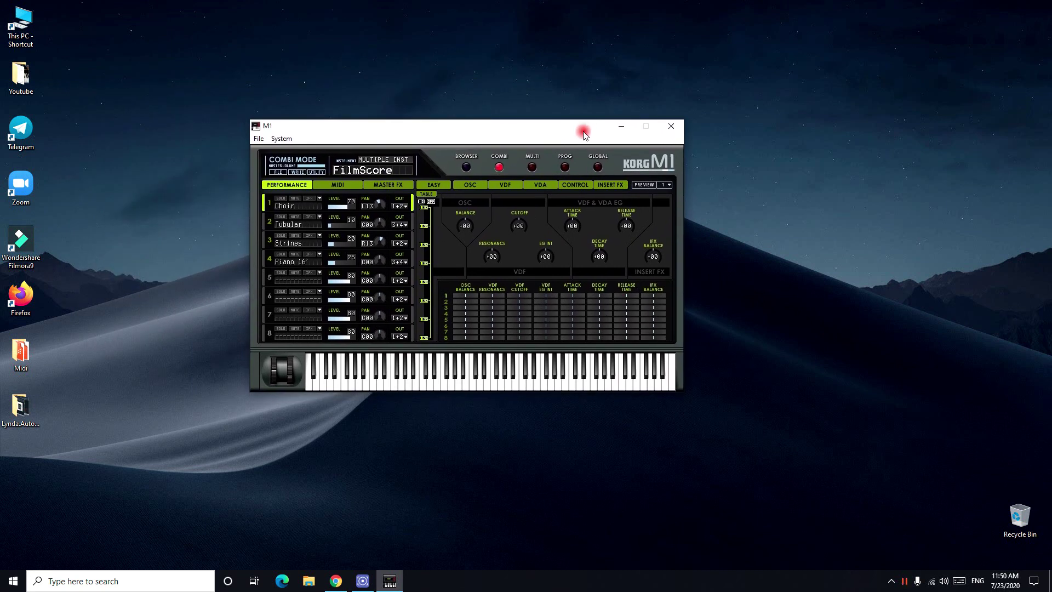